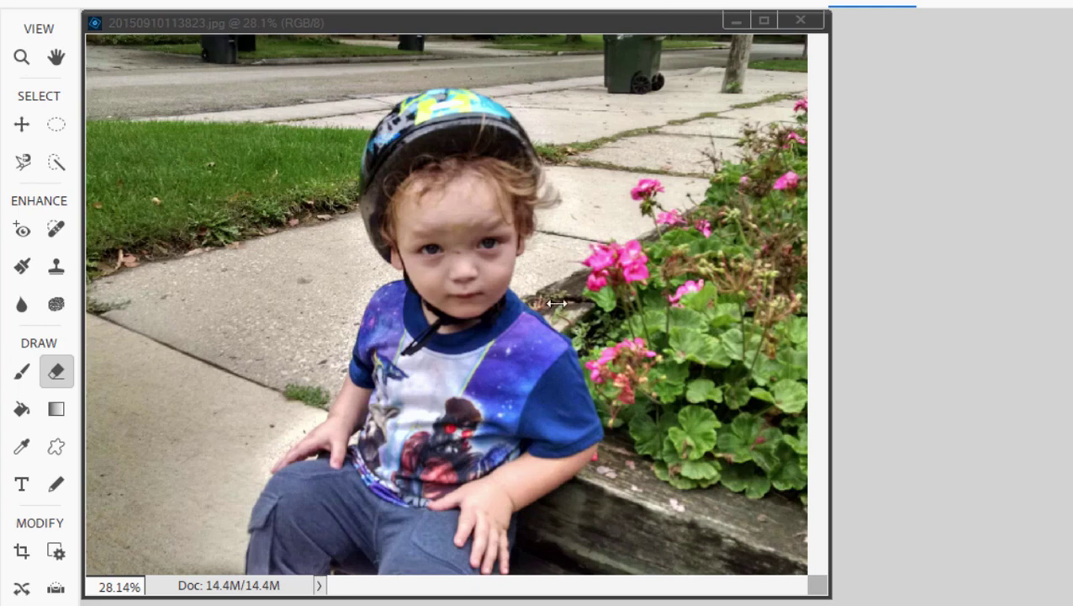
Zoom in on the boy's face and select the Spot Healing Brush (Proximity Match, 13 px).
click(473, 247)
key(ctrl+plus)
key(ctrl+plus)
key(ctrl+plus)
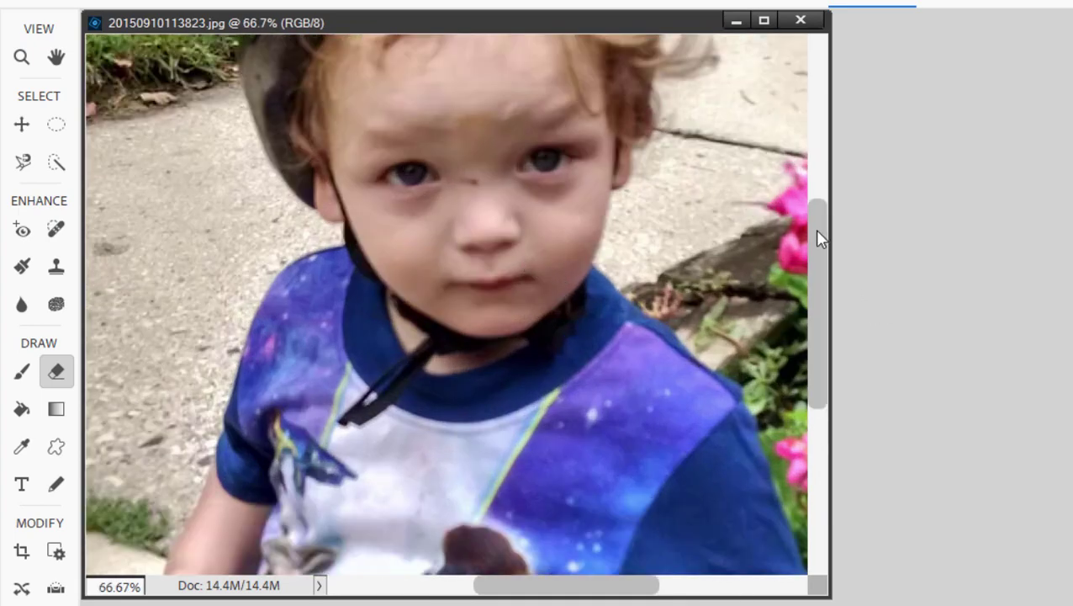
drag(814, 228, 810, 172)
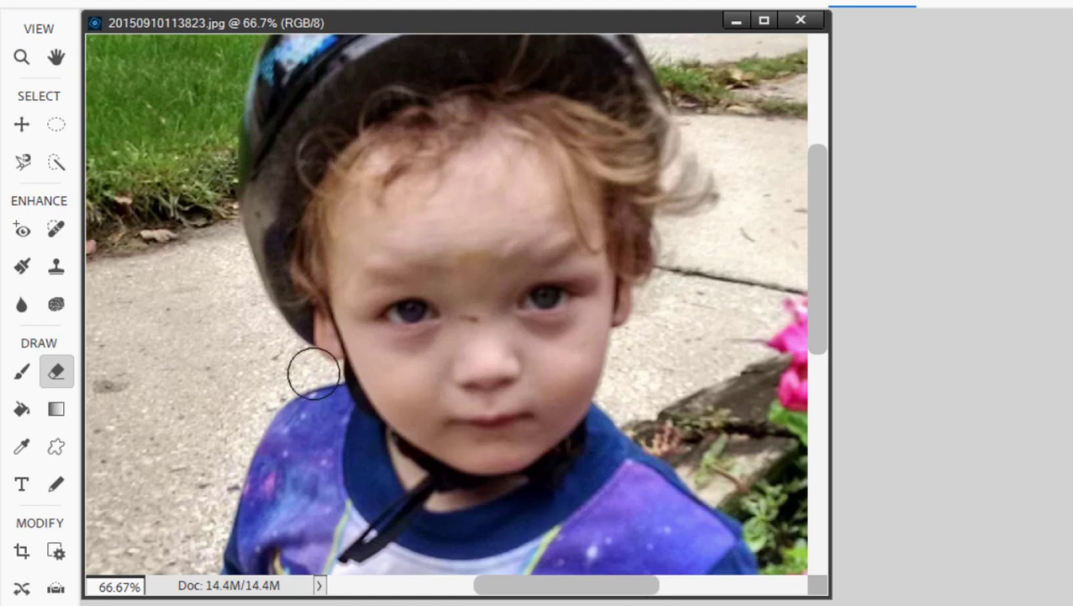
click(53, 229)
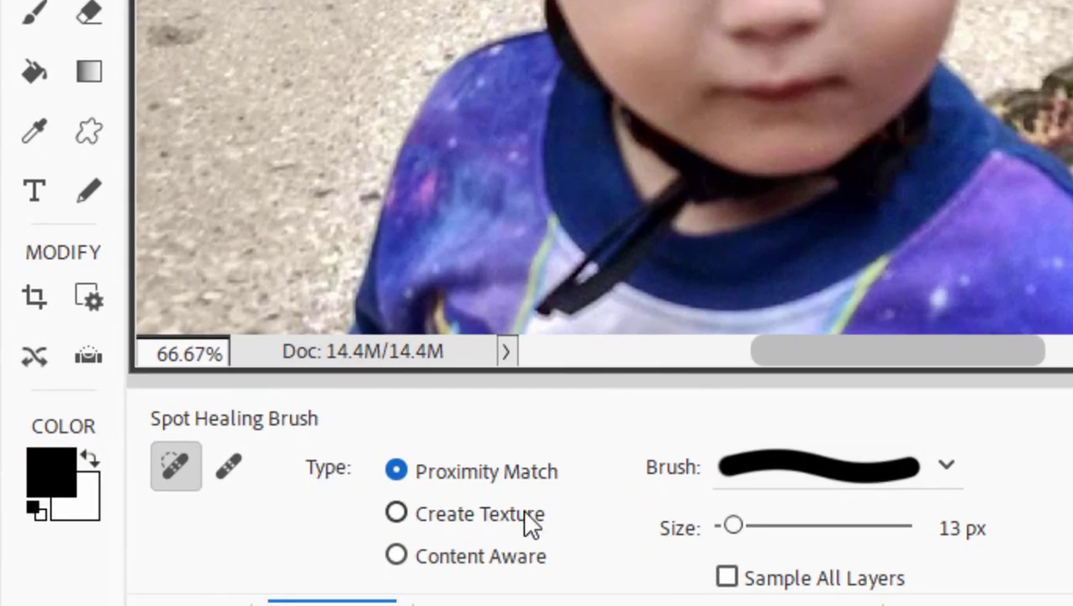
Set the spot healing type to Content Aware and brush away the dark mark on the nose bridge.
click(394, 560)
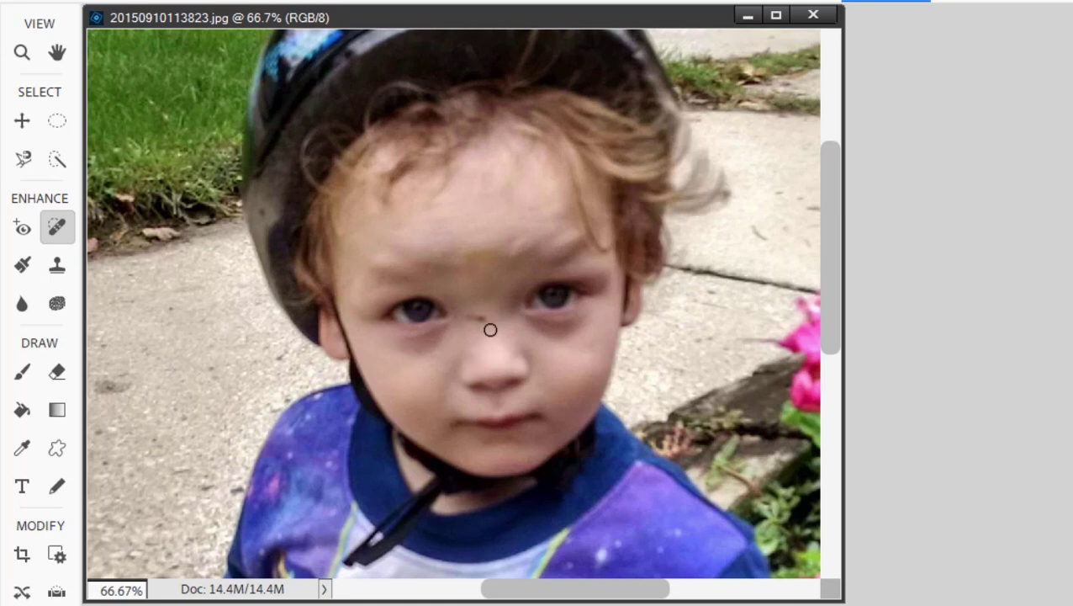
click(476, 319)
drag(488, 321, 459, 316)
drag(831, 298, 849, 466)
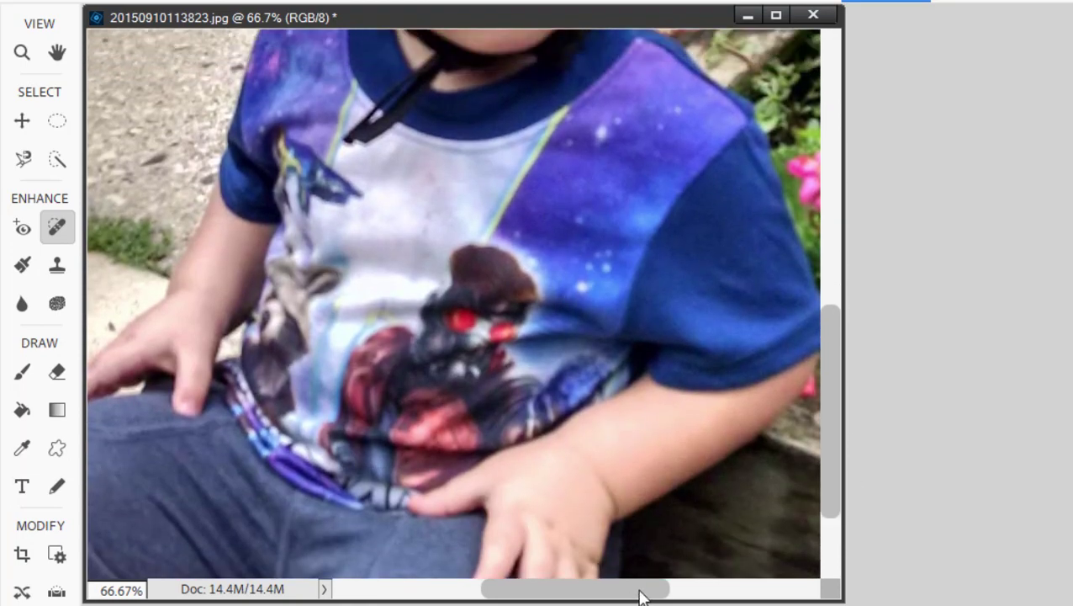
drag(640, 596, 537, 577)
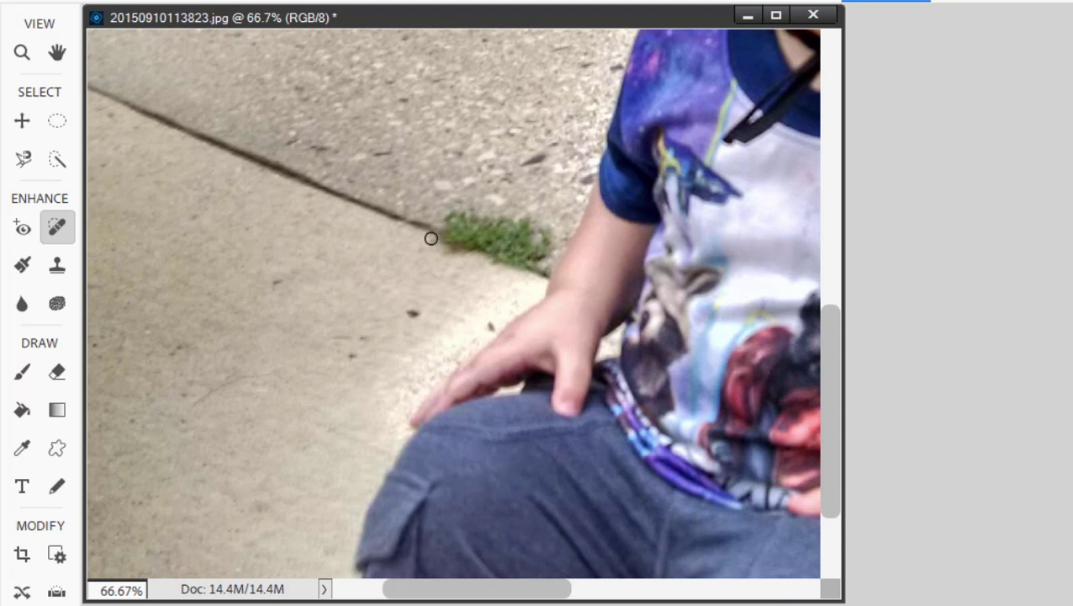
Replace the Spot Healing Brush with the regular Healing Brush at 13 px.
scroll(430, 242, down, 1)
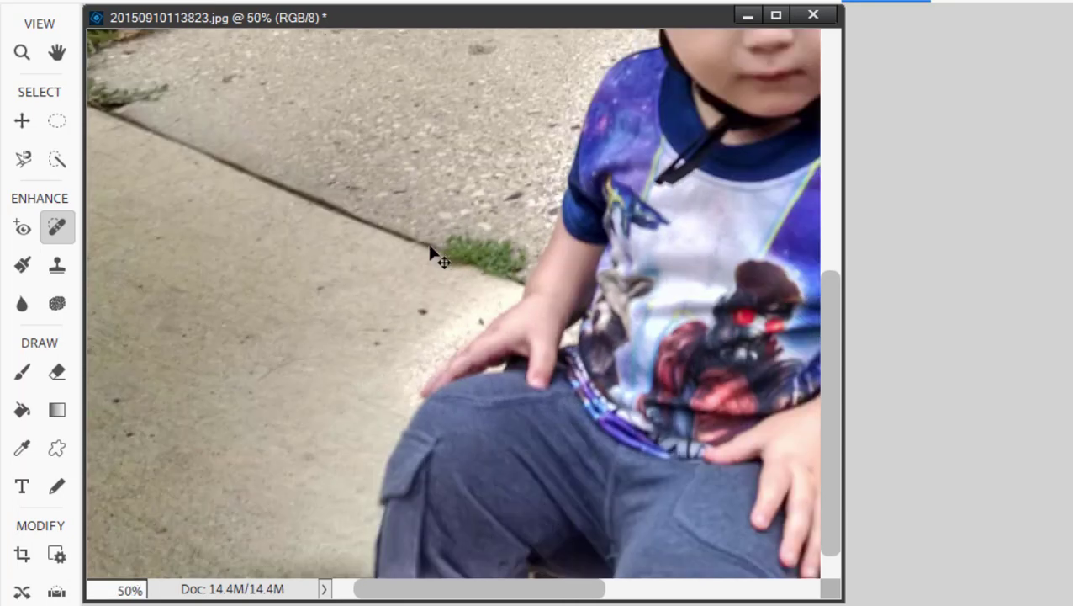
scroll(505, 255, up, 1)
scroll(506, 255, up, 2)
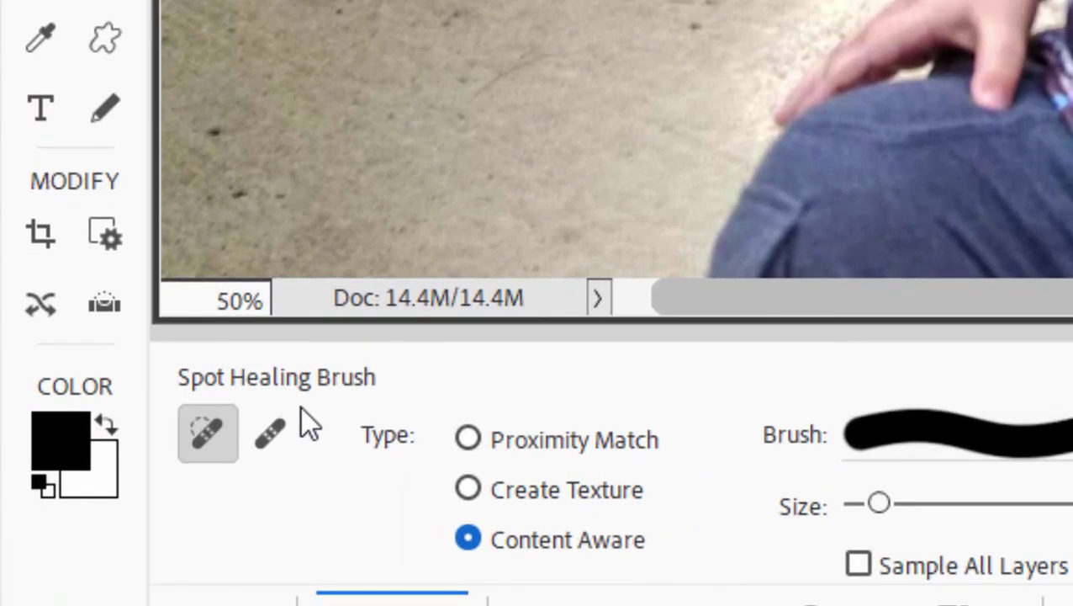
click(268, 437)
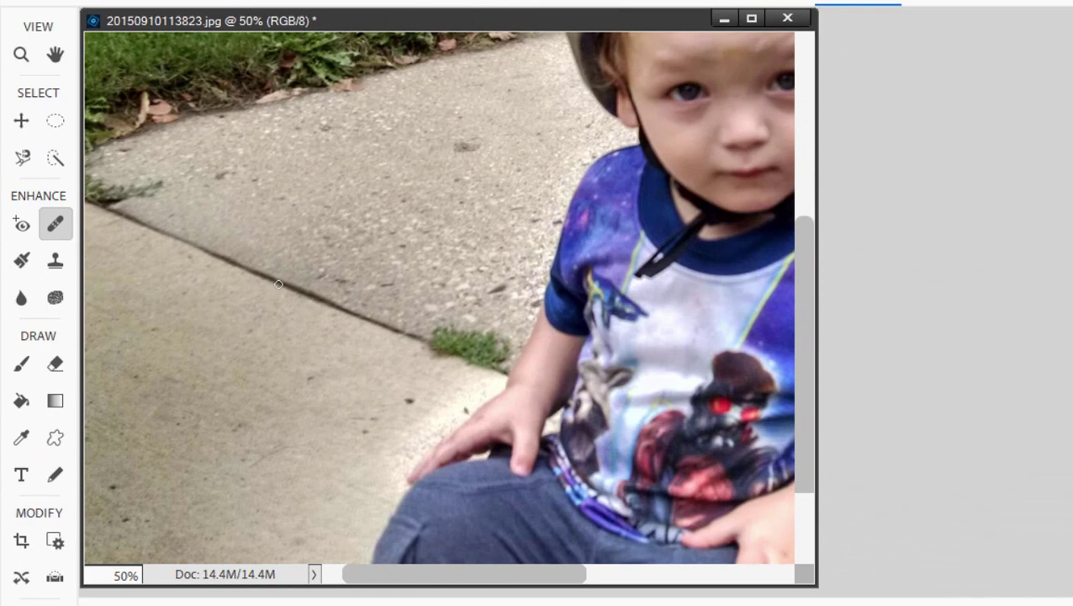
Enlarge the Healing Brush to 50 px and paint over the sidewalk crack and green grass tuft.
key(bracketright)
key(bracketright)
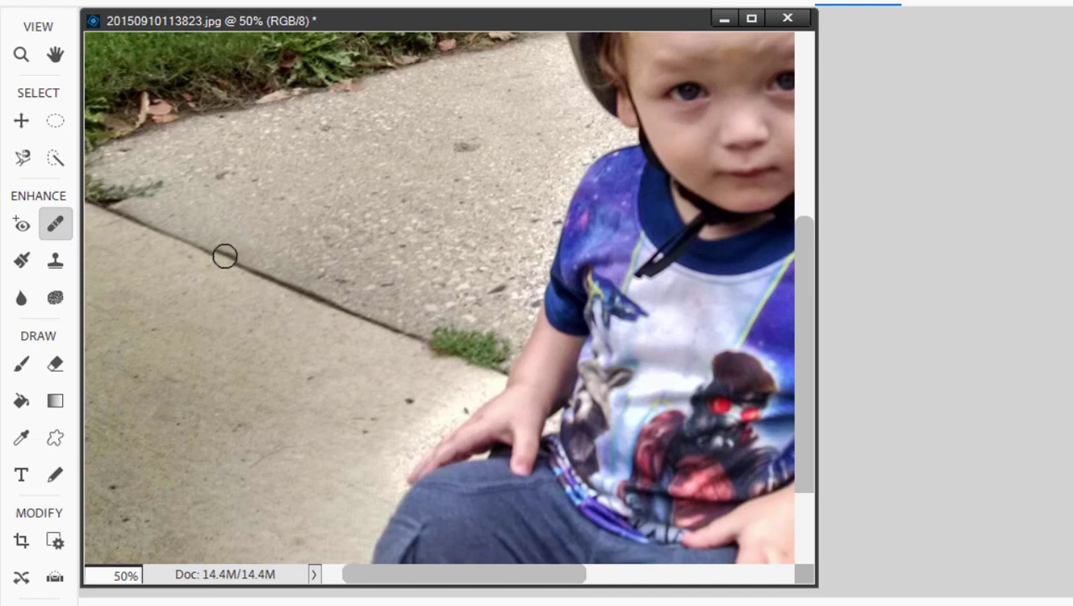
mouse_move(224, 256)
mouse_down()
mouse_move(492, 360)
mouse_move(372, 321)
mouse_move(446, 343)
mouse_move(388, 321)
mouse_move(412, 340)
mouse_move(502, 357)
mouse_move(435, 354)
mouse_move(493, 362)
mouse_move(506, 346)
mouse_up()
mouse_move(471, 335)
mouse_down()
mouse_move(430, 329)
mouse_move(461, 330)
mouse_move(452, 312)
mouse_move(428, 329)
mouse_move(447, 335)
mouse_move(477, 321)
mouse_move(492, 283)
mouse_move(470, 301)
mouse_up()
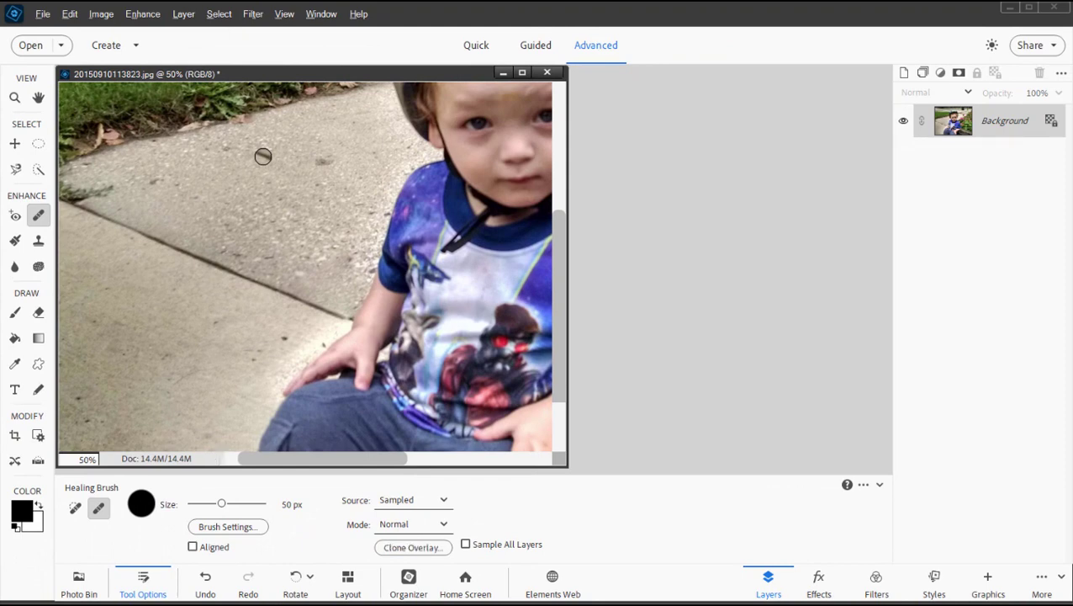
Heal the grey speck on the upper sidewalk and fit the whole photo on screen.
click(323, 163)
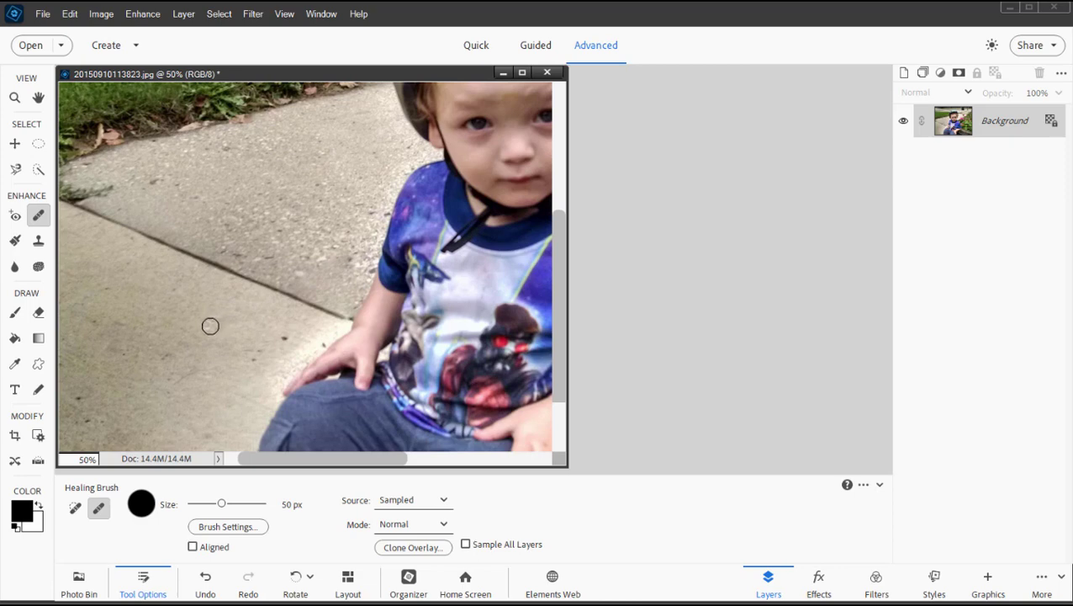
key(ctrl+0)
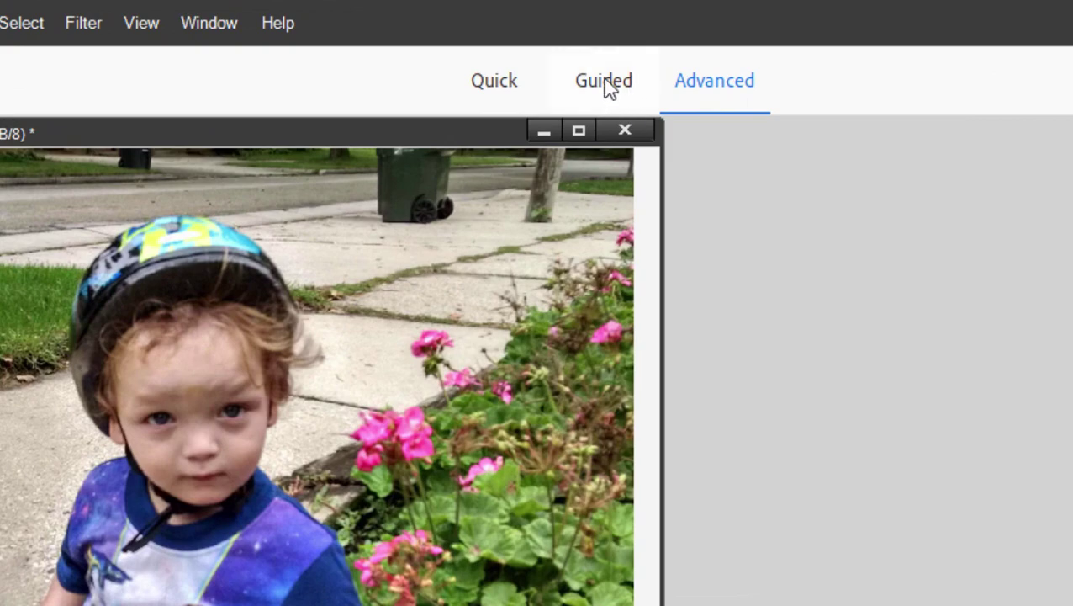
Open the Object Removal guided edit from the Guided workspace's Basics category.
click(603, 78)
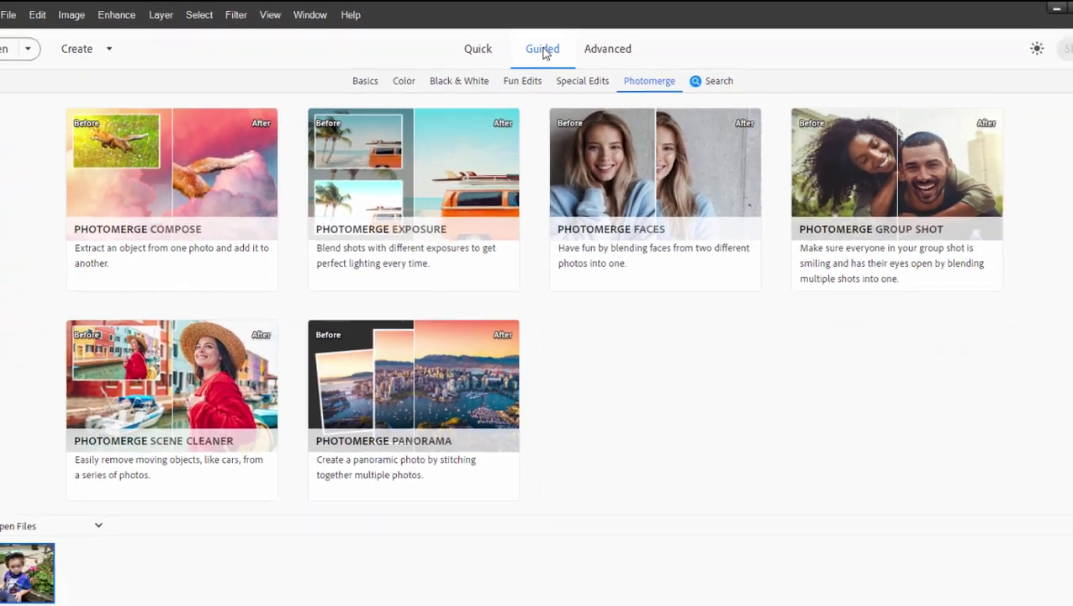
click(365, 81)
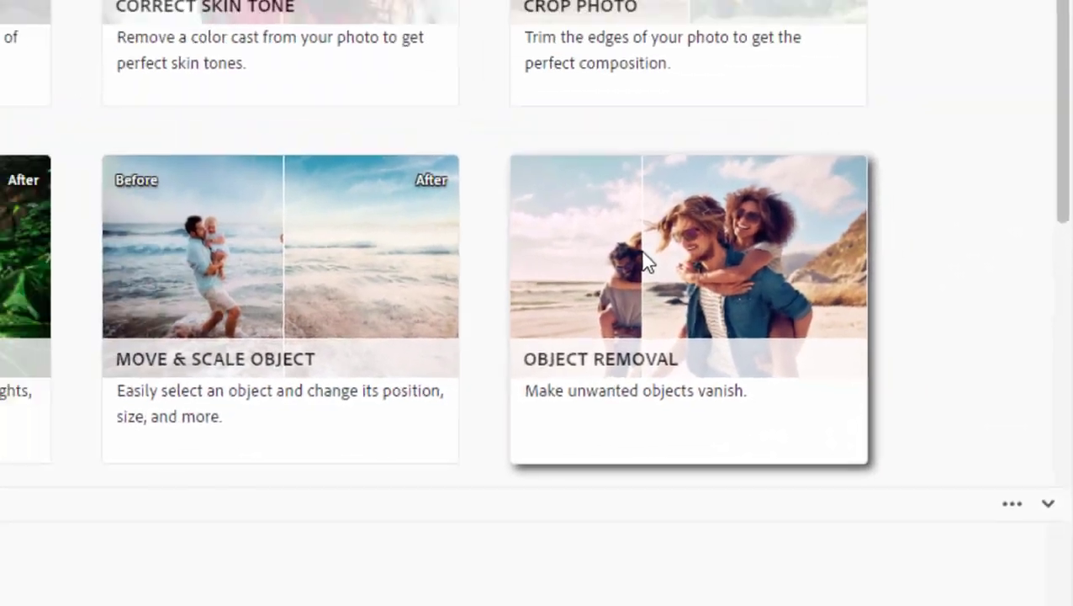
click(570, 226)
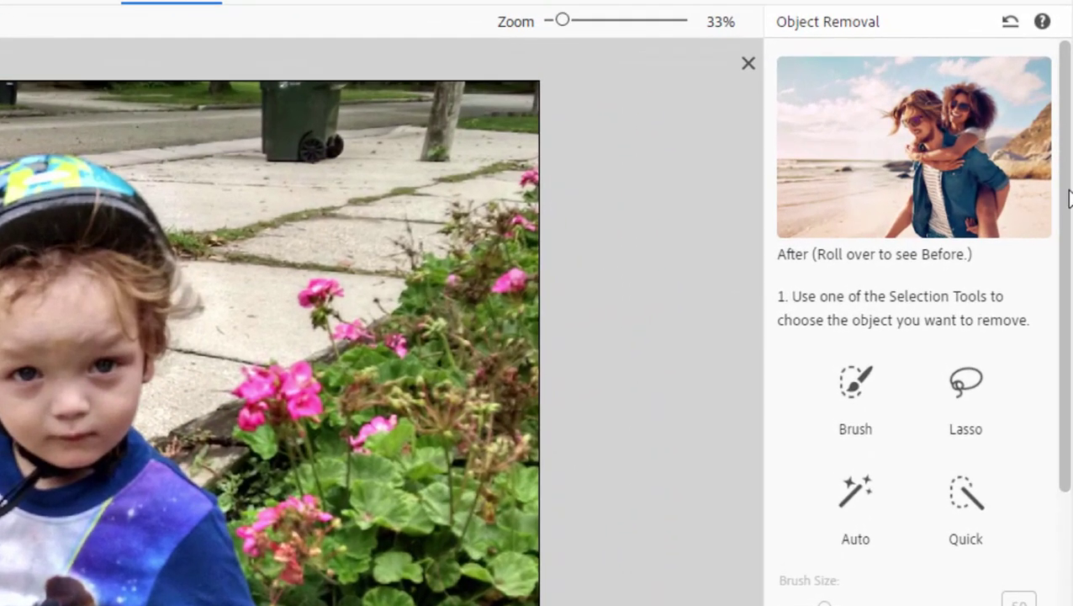
Brush-select the green trash bin behind the boy and apply Remove Object.
drag(1066, 216, 1065, 124)
mouse_move(875, 152)
click(864, 392)
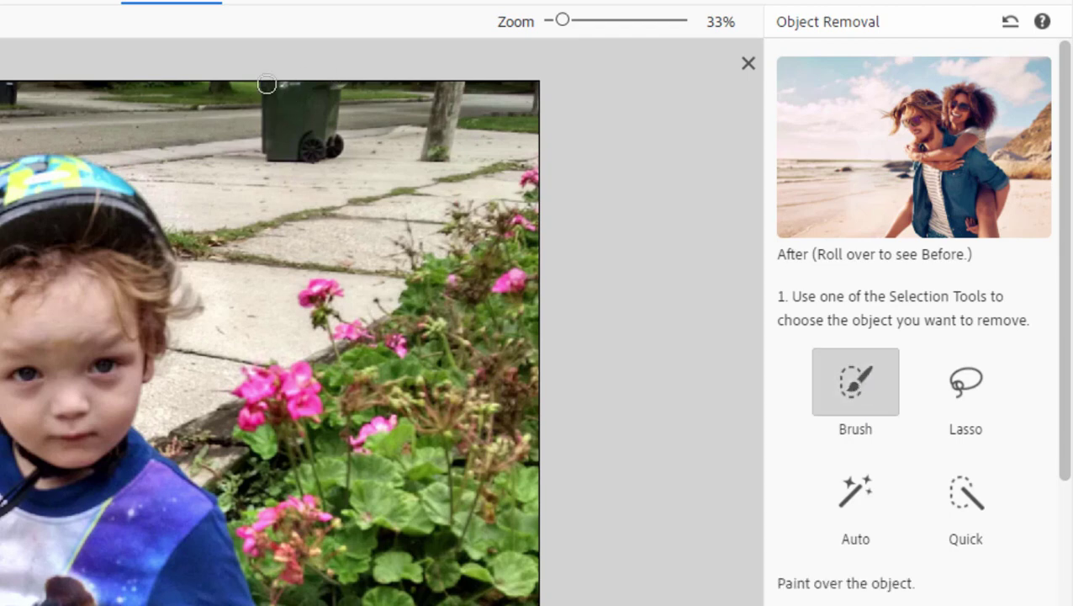
mouse_move(264, 85)
mouse_down()
mouse_move(285, 151)
mouse_move(347, 160)
mouse_move(327, 71)
mouse_move(346, 92)
mouse_move(325, 94)
mouse_move(316, 115)
mouse_move(282, 113)
mouse_move(283, 127)
mouse_move(335, 133)
mouse_move(302, 141)
mouse_move(329, 147)
mouse_move(275, 154)
mouse_move(263, 90)
mouse_move(330, 136)
mouse_up()
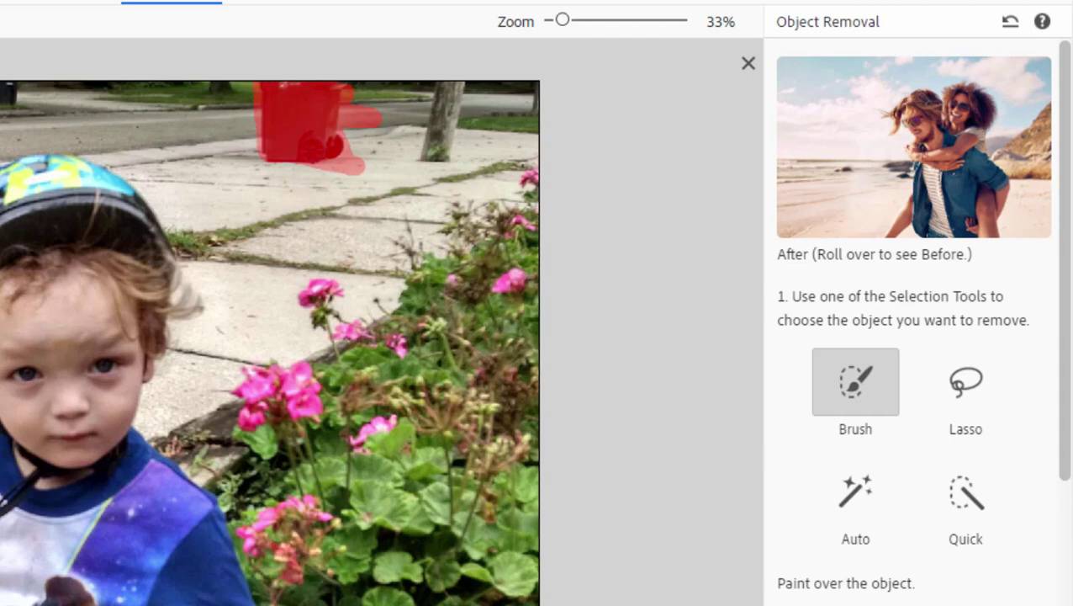
drag(1063, 357, 1065, 459)
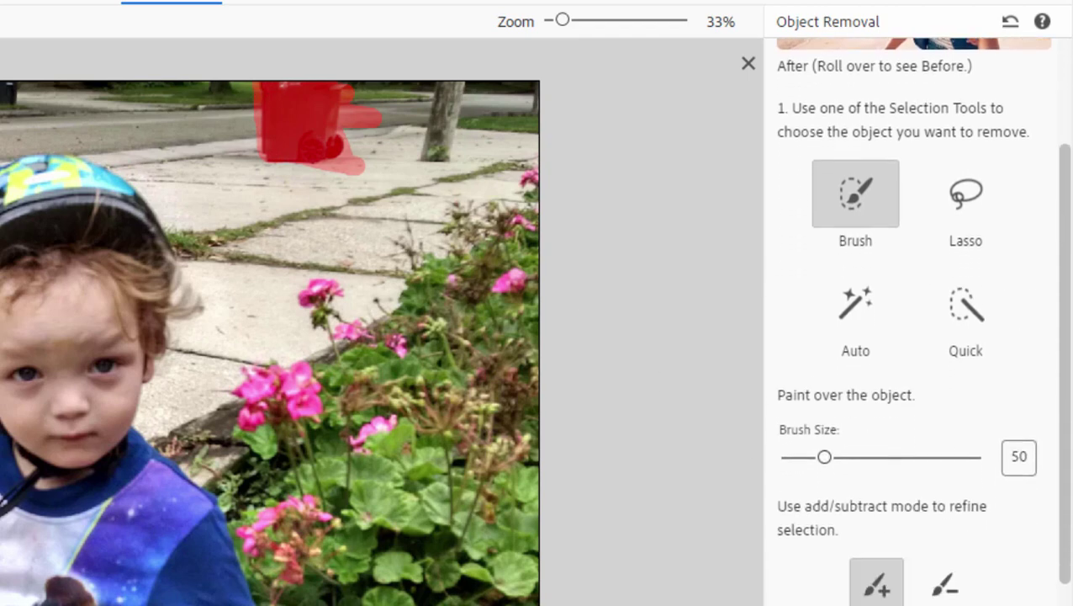
scroll(1061, 433, down, 5)
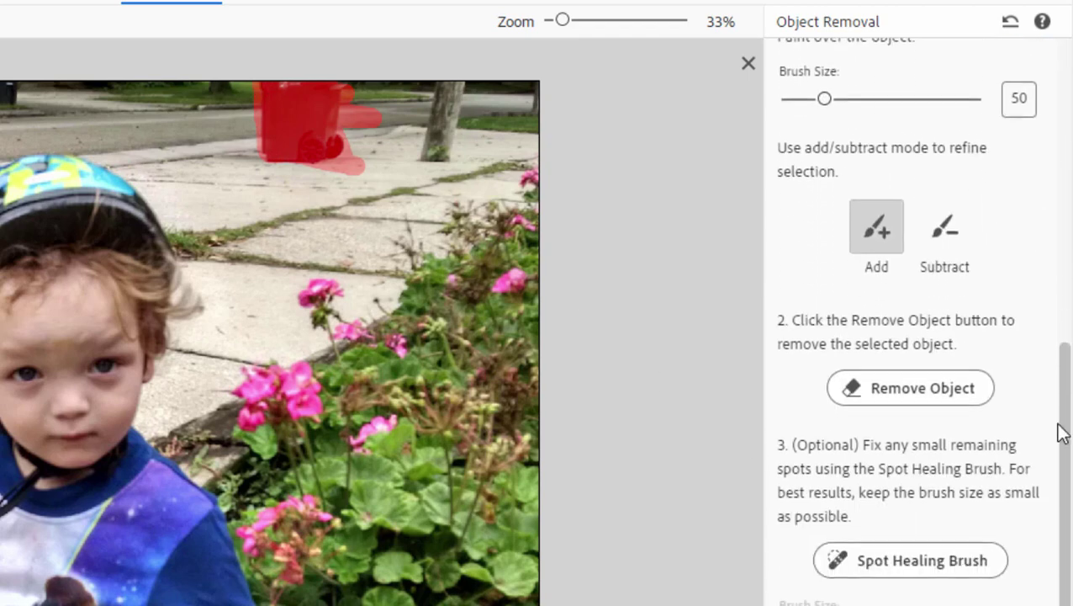
click(925, 389)
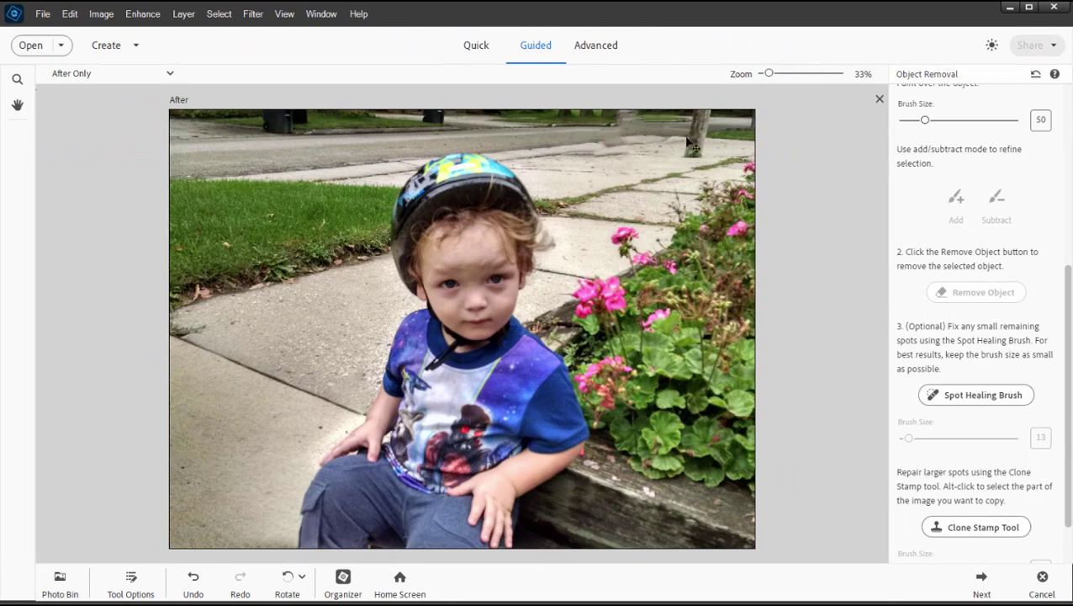
key(ctrl+=)
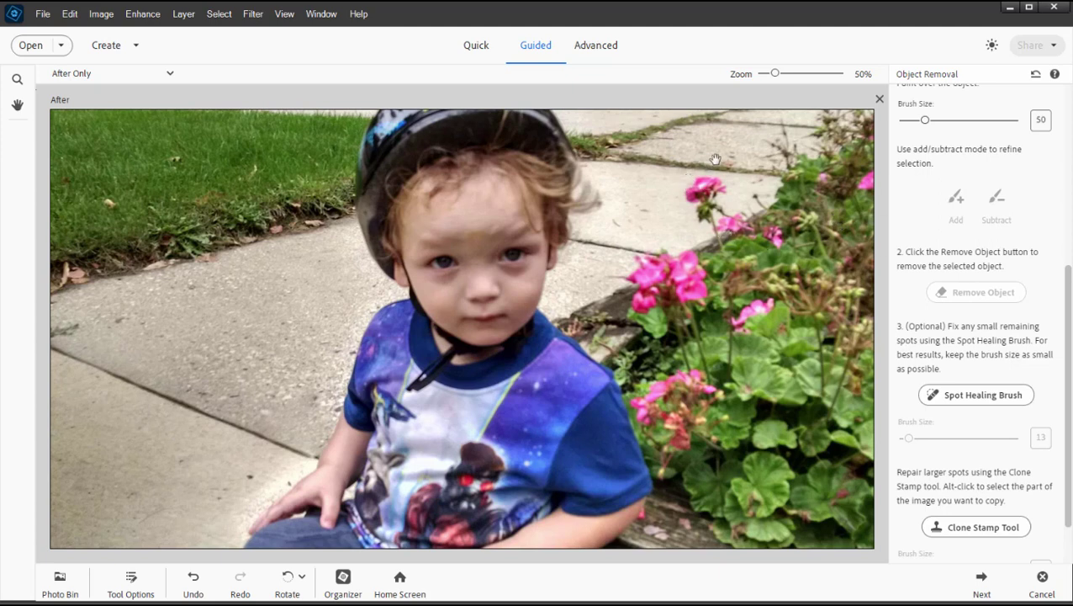
drag(725, 148, 634, 305)
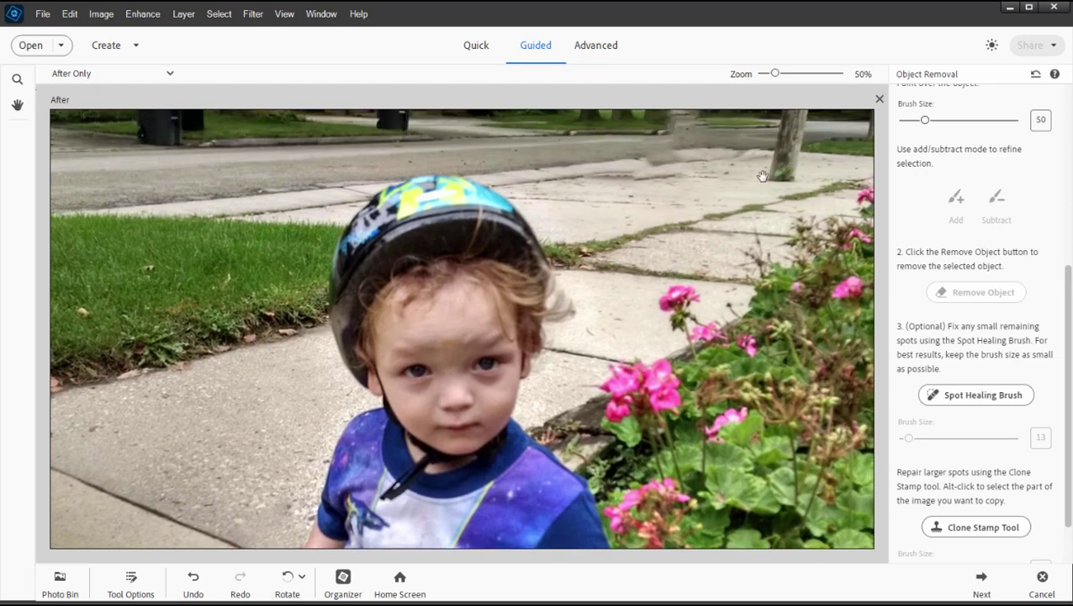
drag(715, 221, 733, 265)
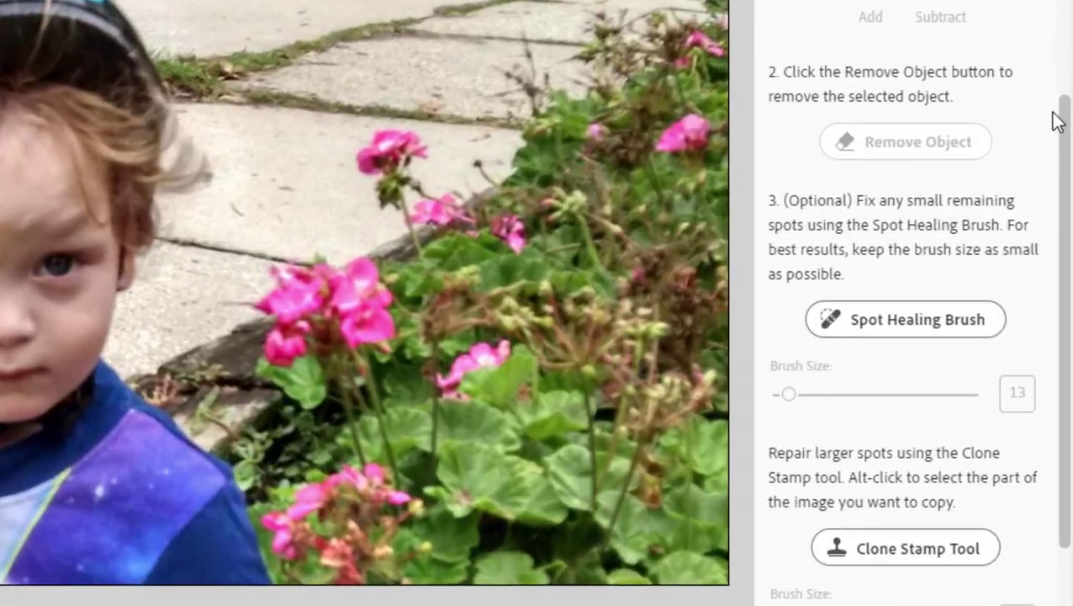
Clone clean curb and sidewalk over the grey smudge left by the trash bin.
drag(1069, 272, 1071, 326)
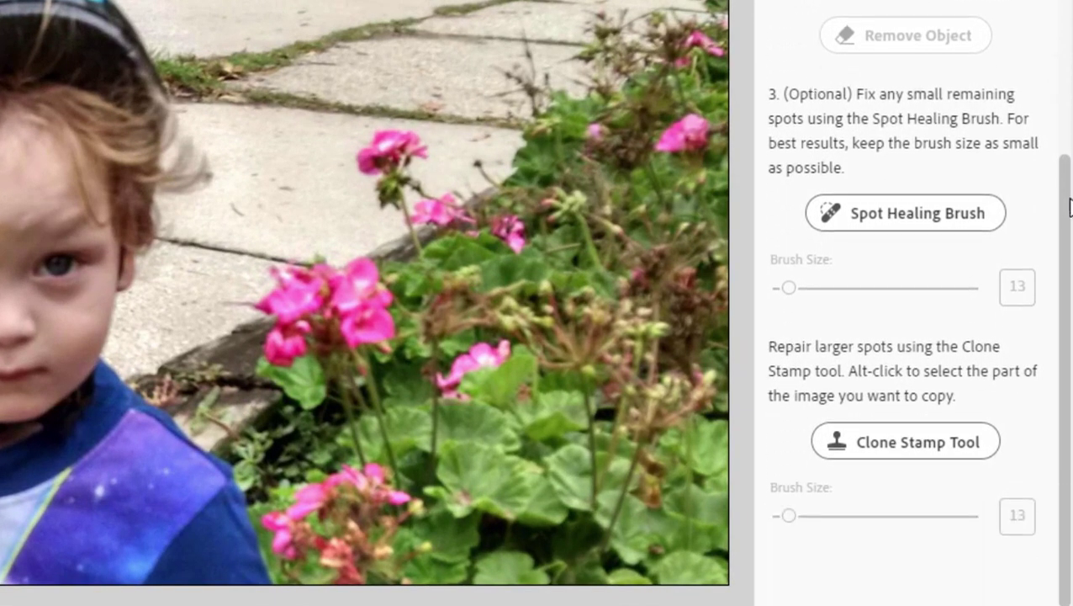
click(906, 443)
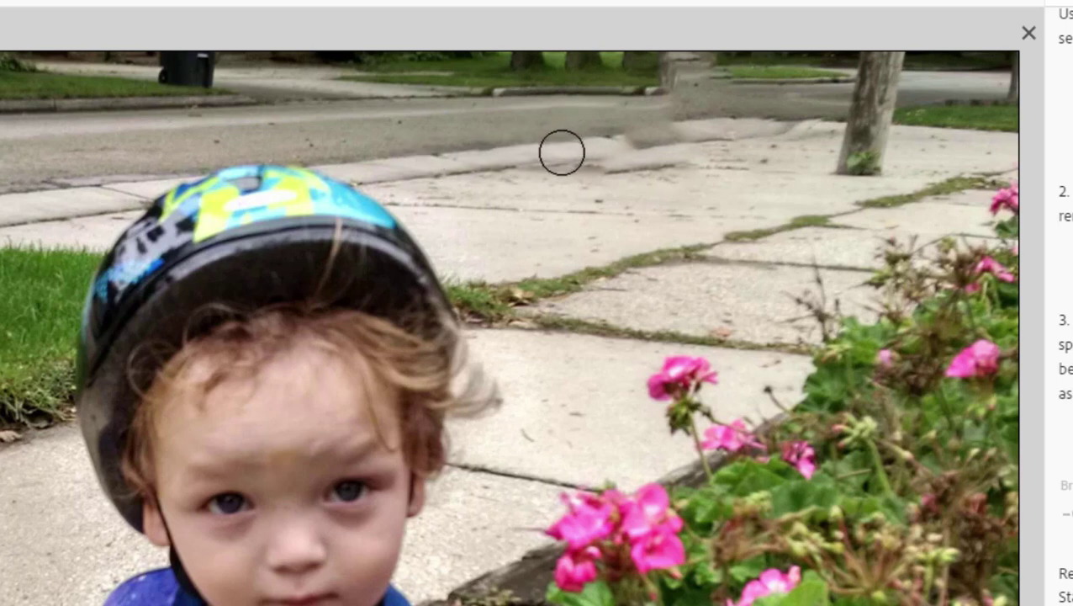
drag(562, 152, 782, 126)
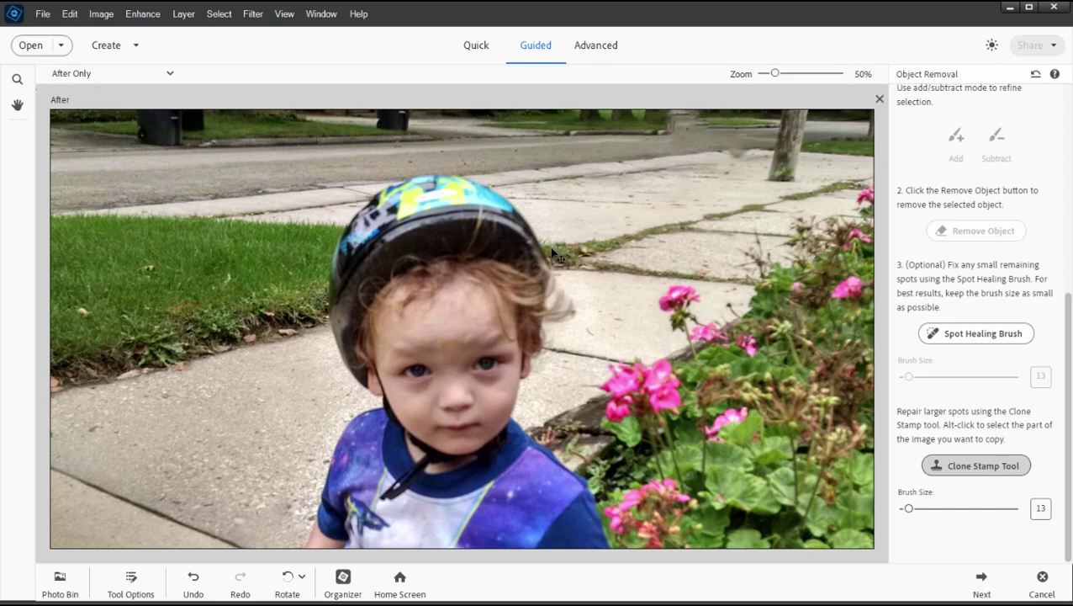
key(ctrl+minus)
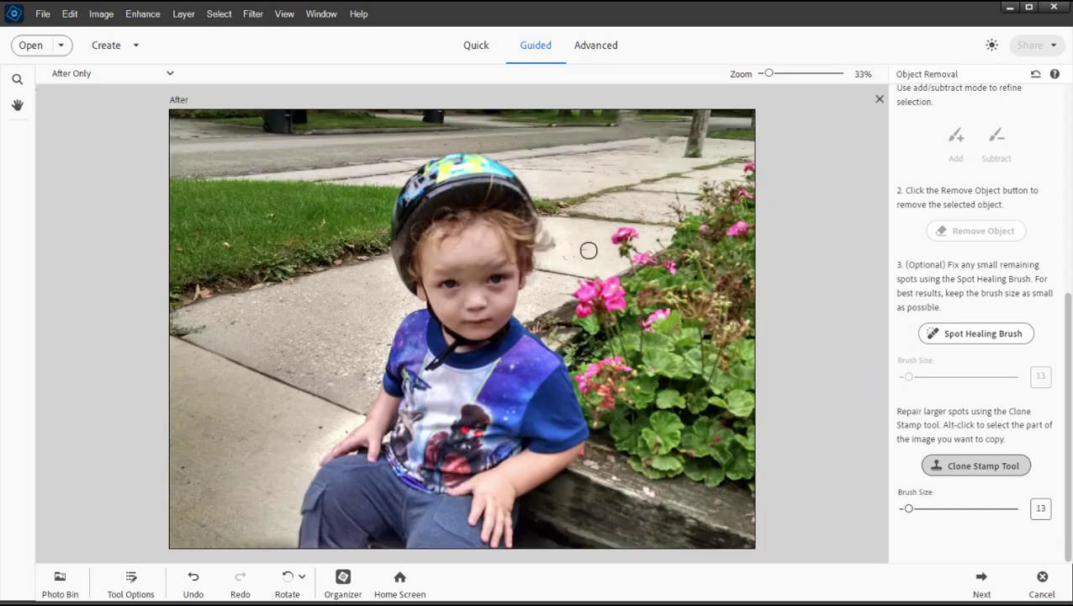